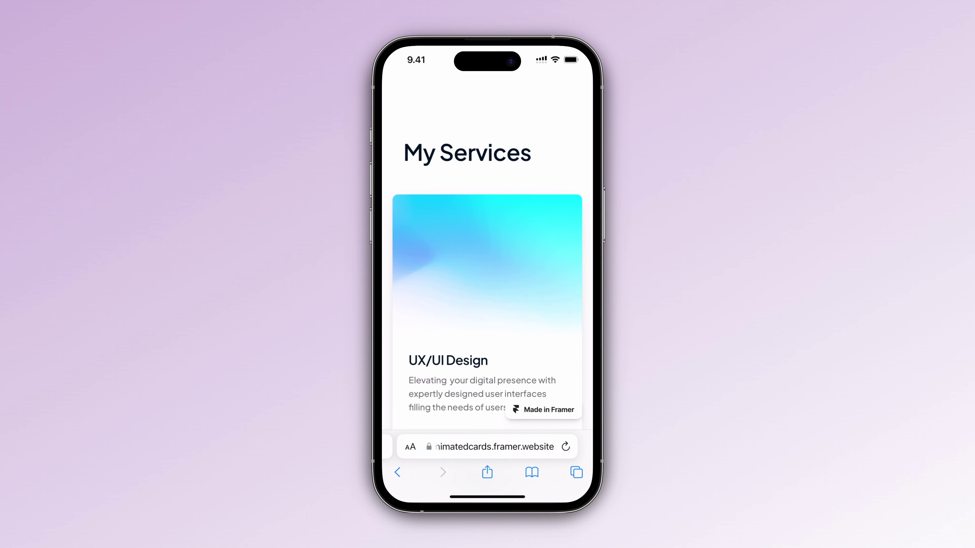
Scroll down and back up through the published phone preview of the My Services cards
scroll(487, 269, "down", 10)
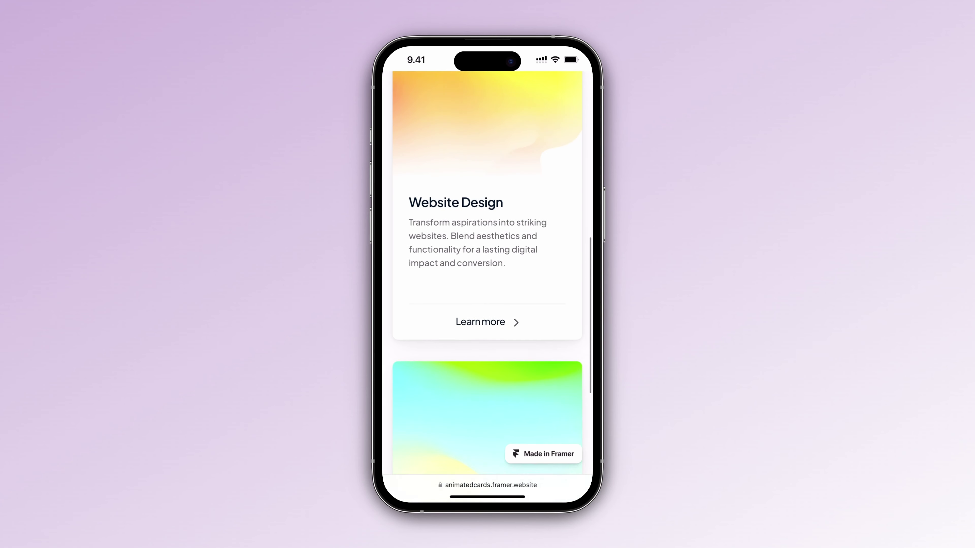
scroll(487, 269, "down", 5)
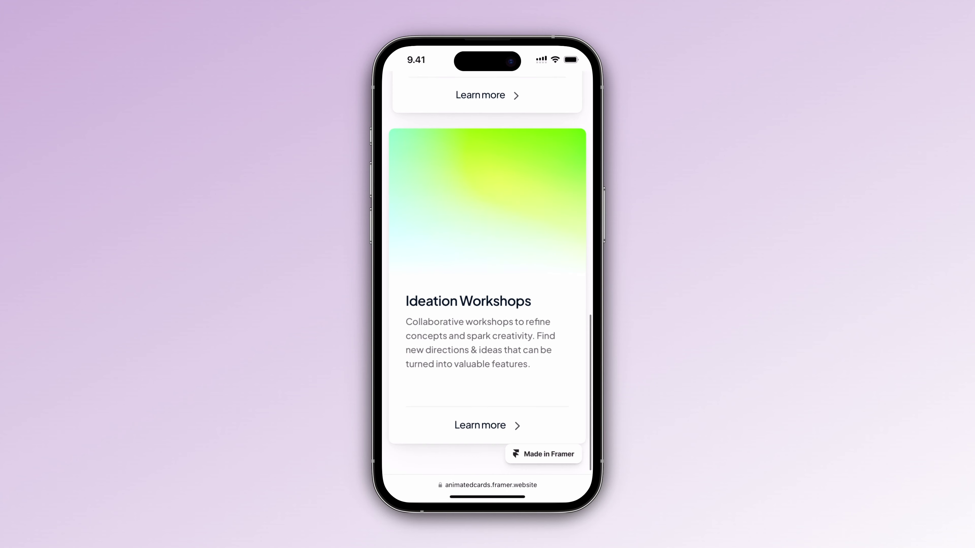
scroll(487, 269, "up", 10)
scroll(486, 249, "up", 3)
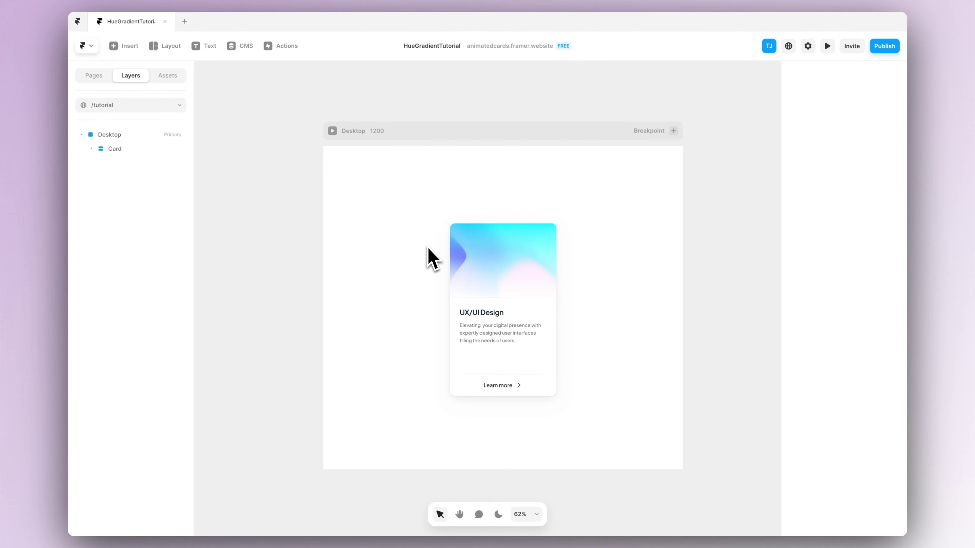
Duplicate the service card into three copies and wrap them in a horizontal Columns stack
left_click(126, 135)
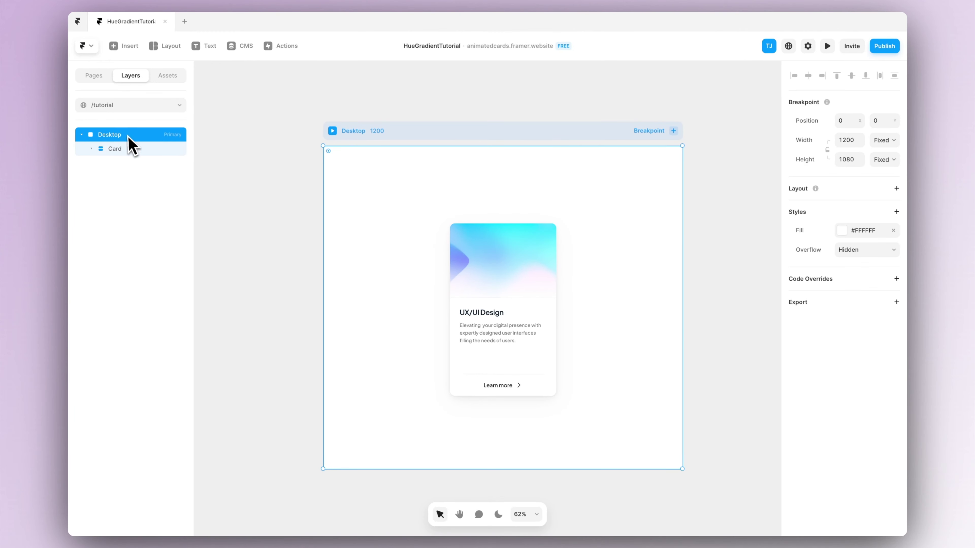
left_click(124, 148)
key("ctrl+d")
key("ctrl+d")
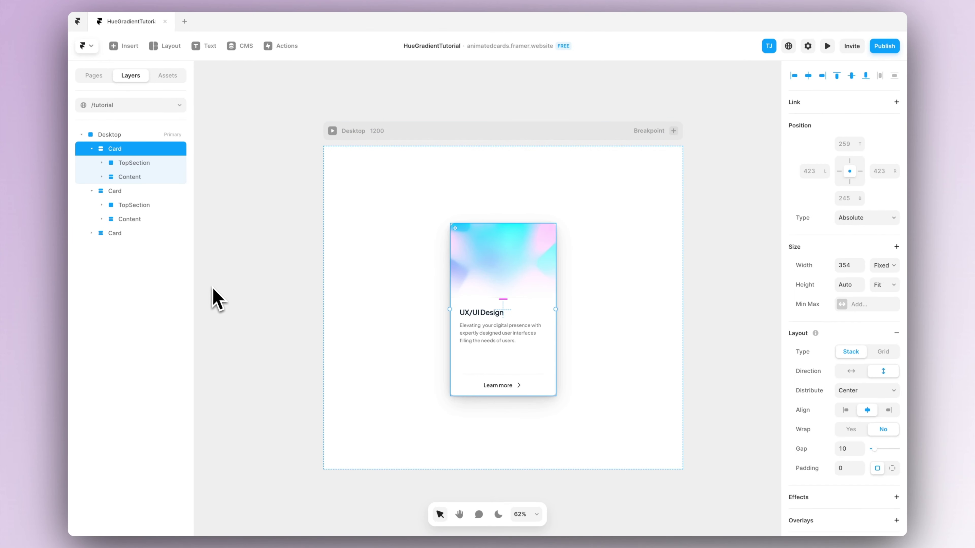
left_click(92, 149)
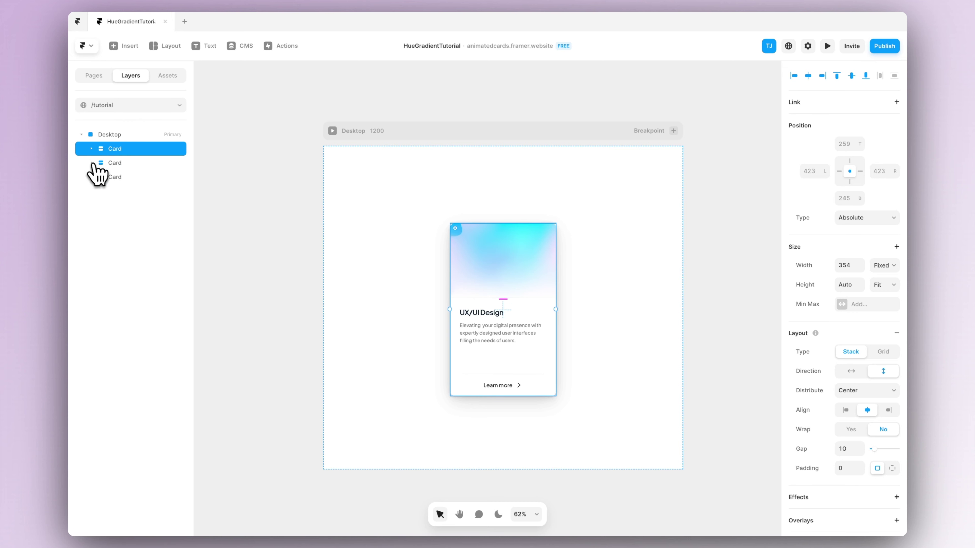
left_click(117, 177, "shift")
right_click(121, 178)
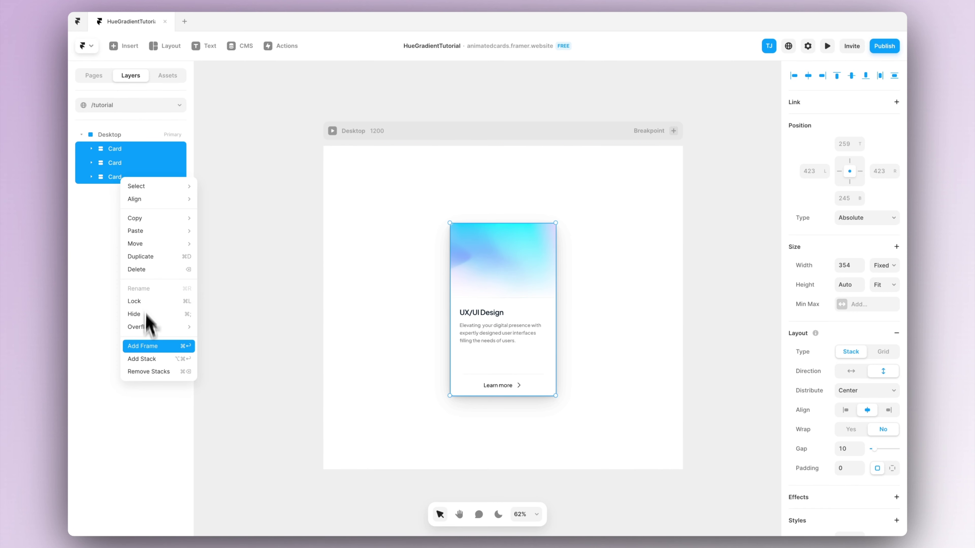
left_click(148, 358)
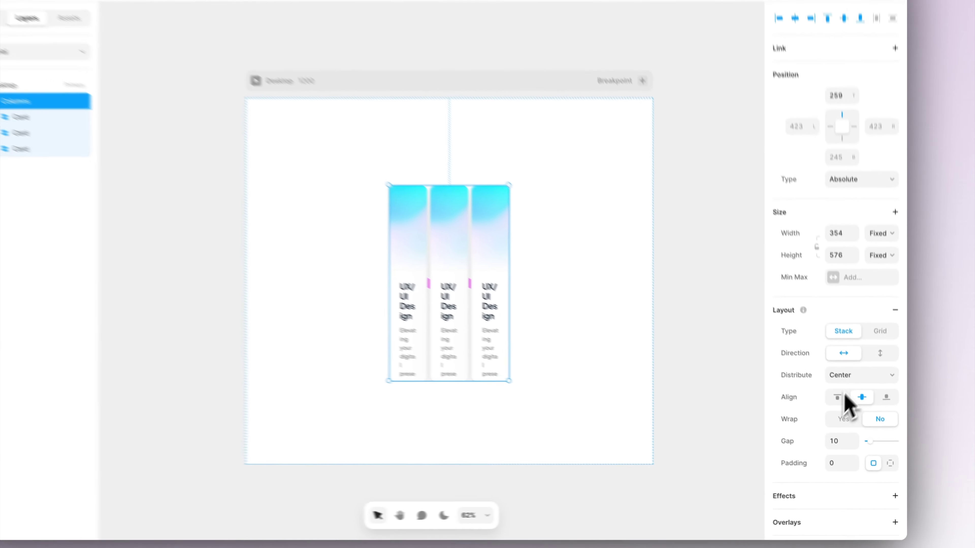
left_click(867, 72)
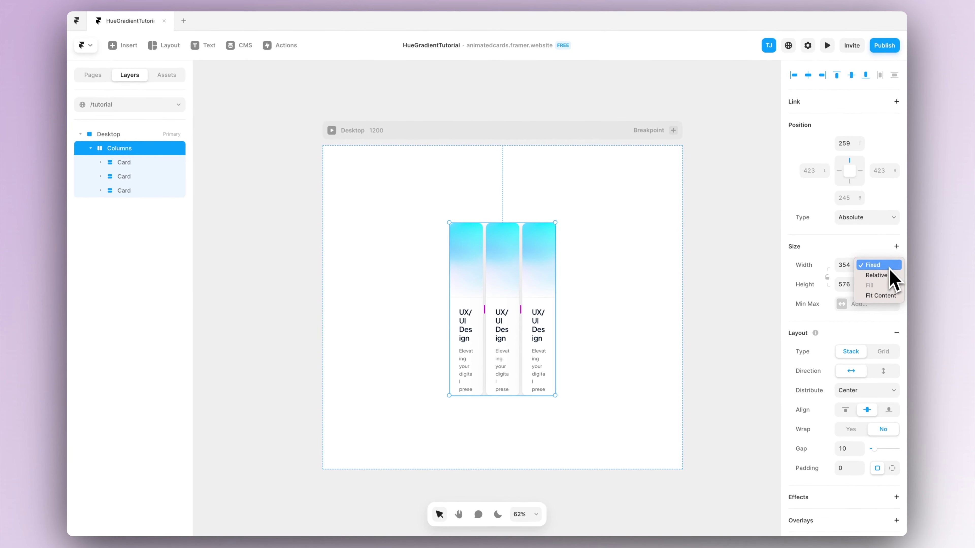
Widen the Columns stack so each card's text and link read normally
key("Escape")
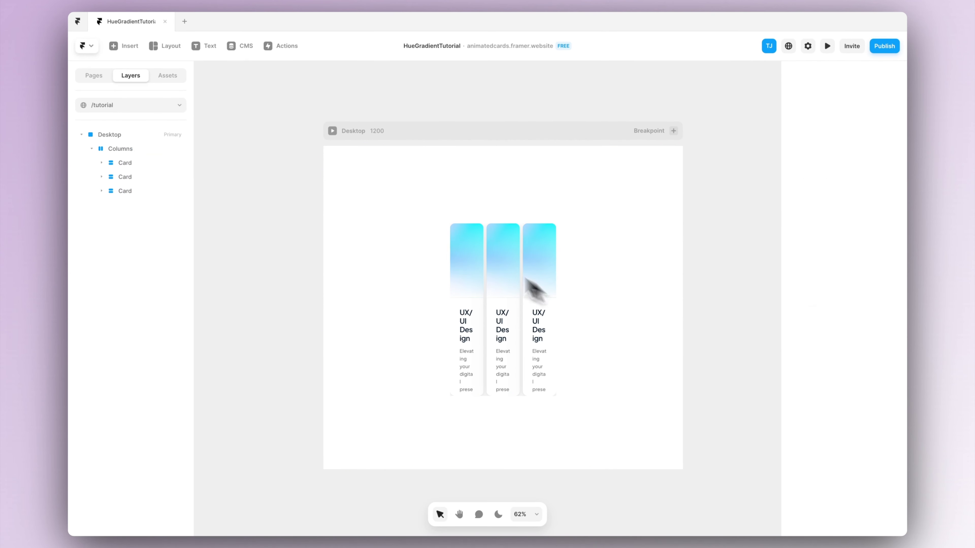
left_click(141, 148)
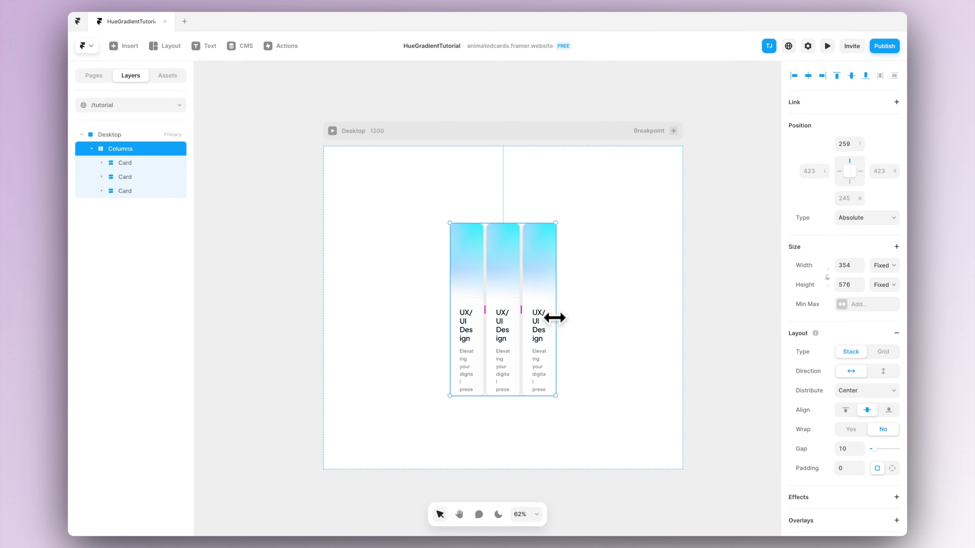
left_click_drag(554, 318, 605, 309)
Narrow the Desktop frame to 1133 px wide
key("Escape")
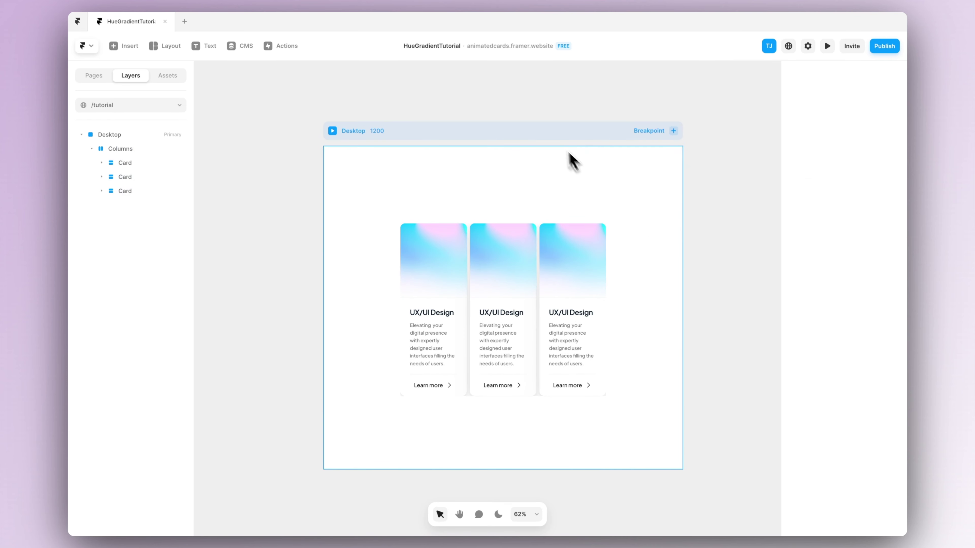
left_click(657, 198)
left_click_drag(683, 200, 662, 210)
left_click(284, 222)
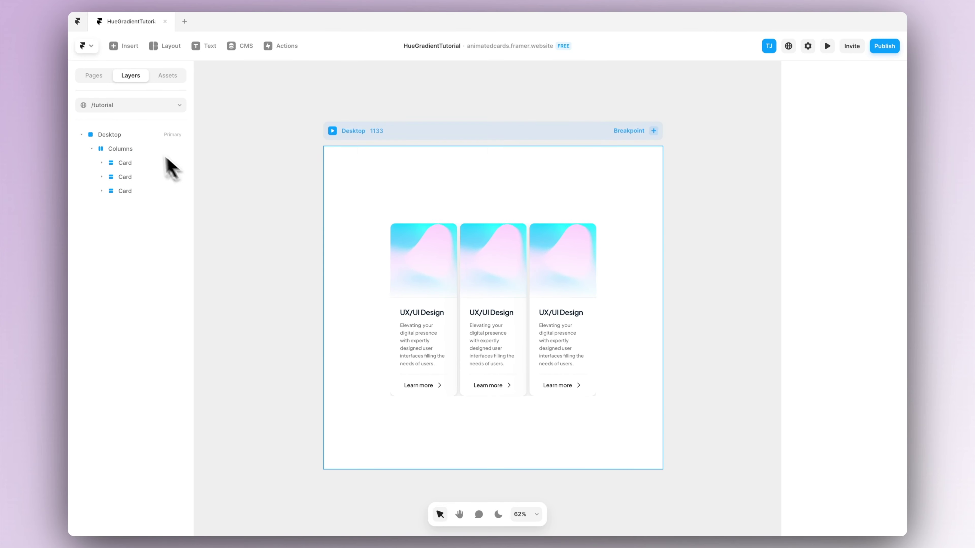
left_click(141, 138)
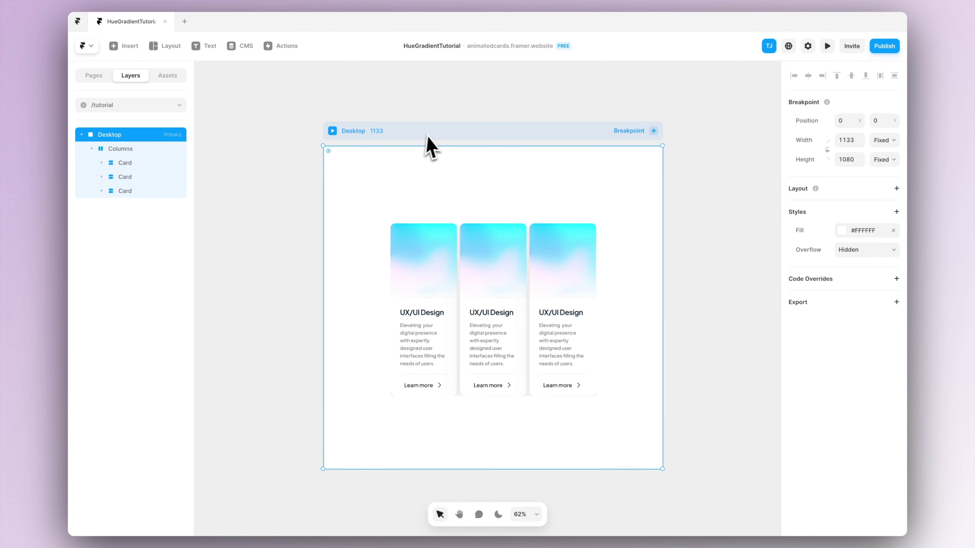
Set Desktop height to Fit Content with 120 top and bottom padding, and begin renaming Columns
left_click(883, 159)
left_click(879, 188)
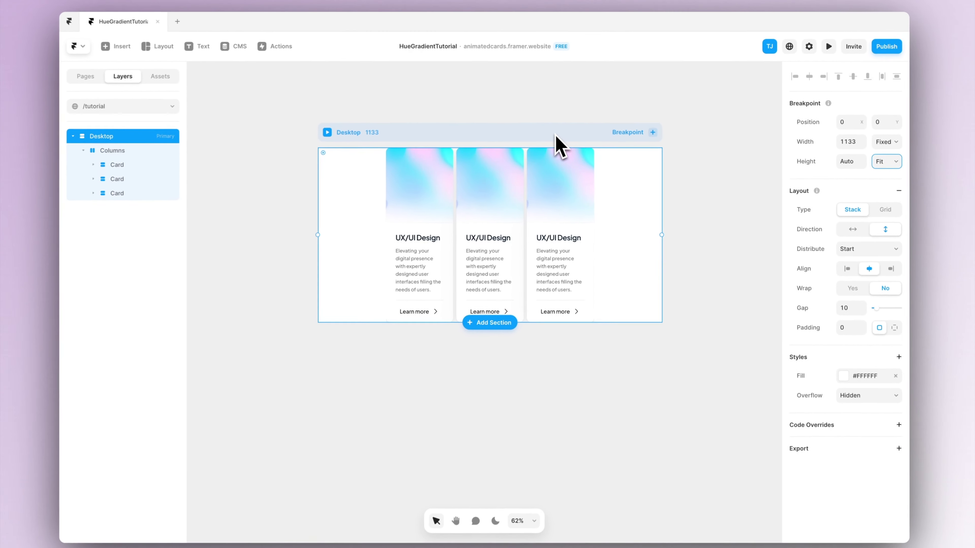
left_click(893, 325)
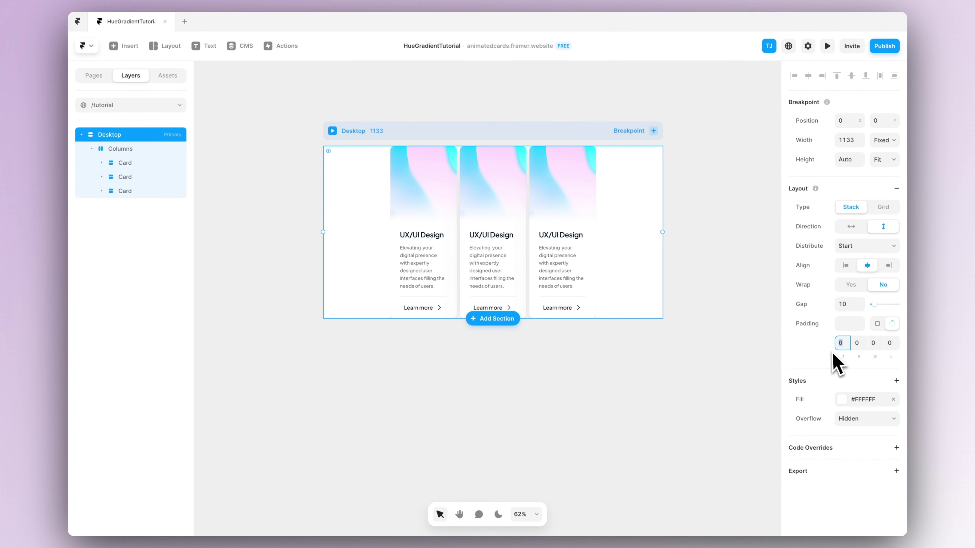
type("120")
left_click(876, 343)
type("120")
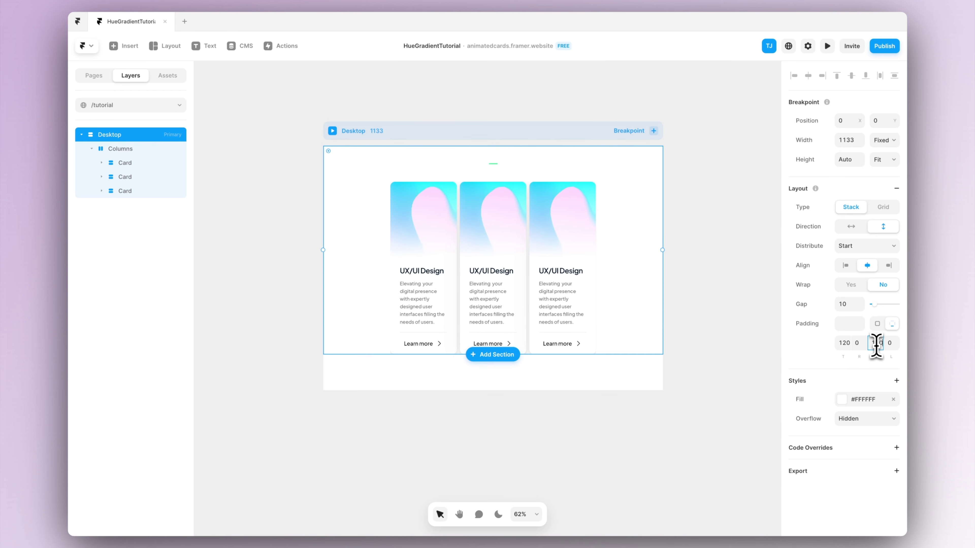
double_click(134, 151)
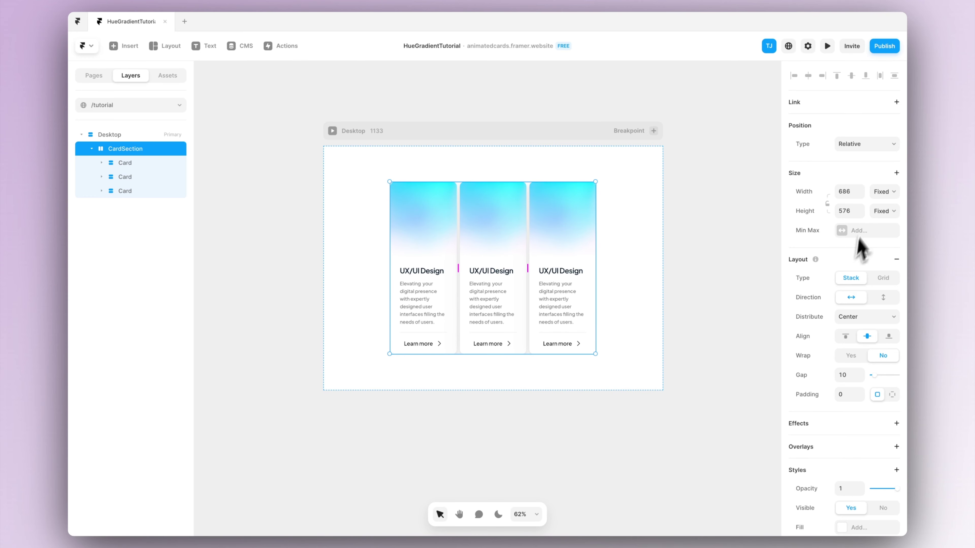
Make CardSection fill the width with a 40 gap and 40 left and right padding
left_click(884, 191)
left_click(869, 213)
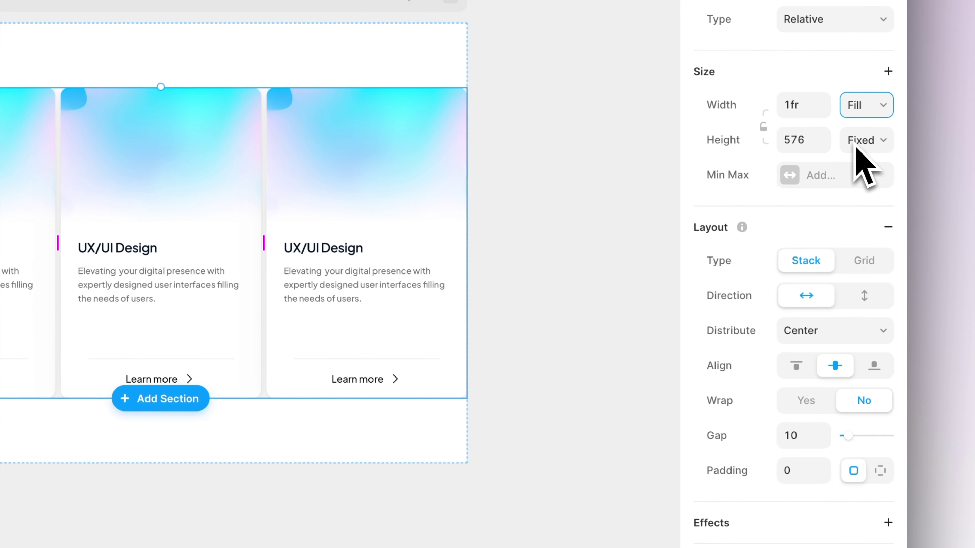
left_click(804, 436)
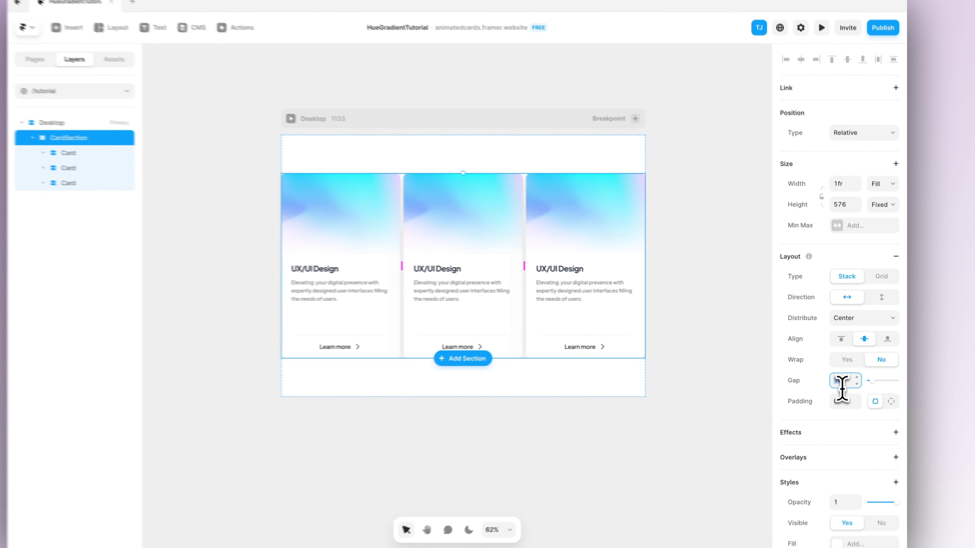
type("40")
left_click(891, 401)
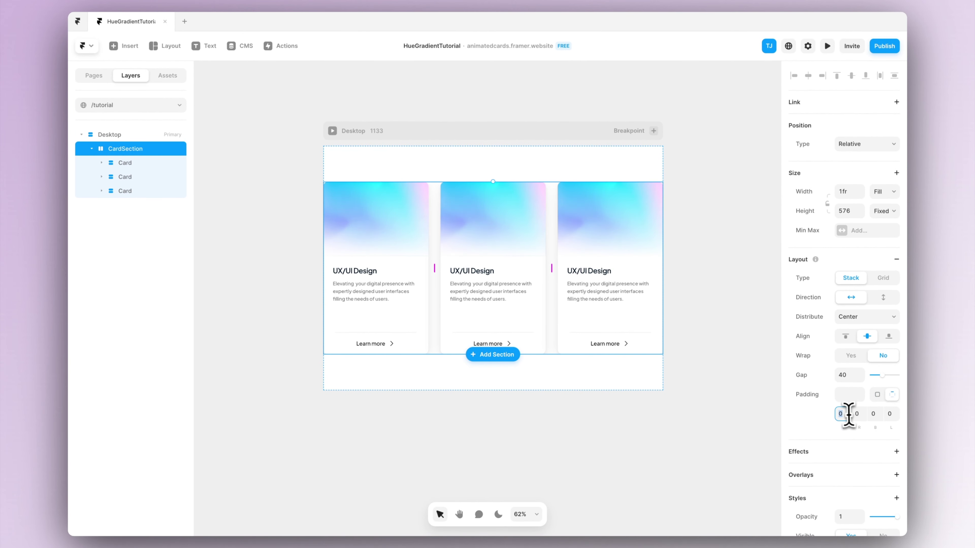
type("4040")
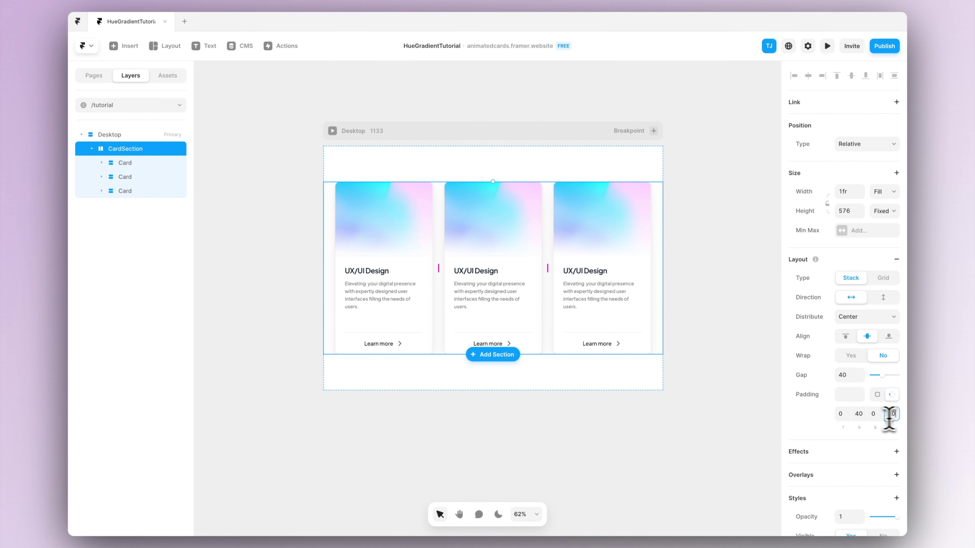
left_click(710, 437)
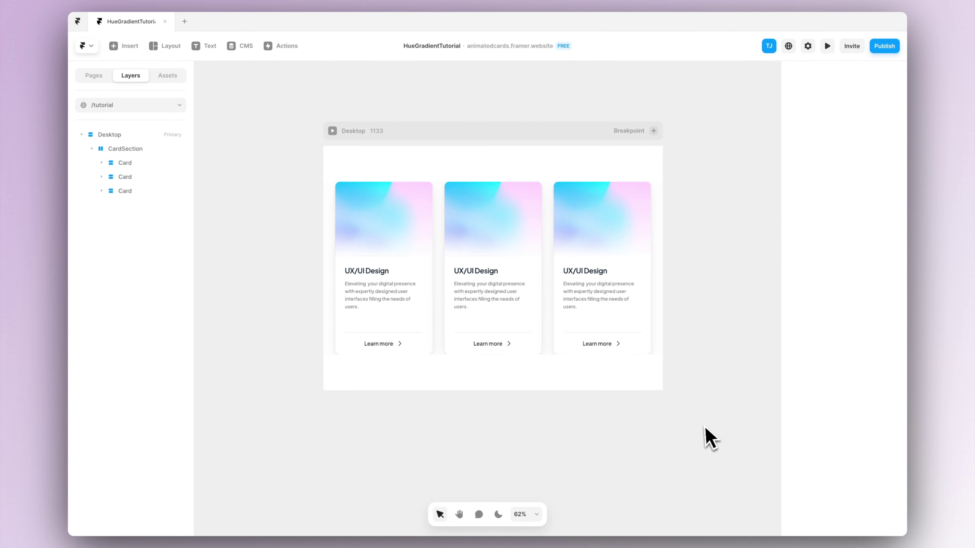
Check CardSection's hidden overflow setting and drag the Desktop edge to test card resizing
left_click(440, 205)
scroll(877, 345, "down", 5)
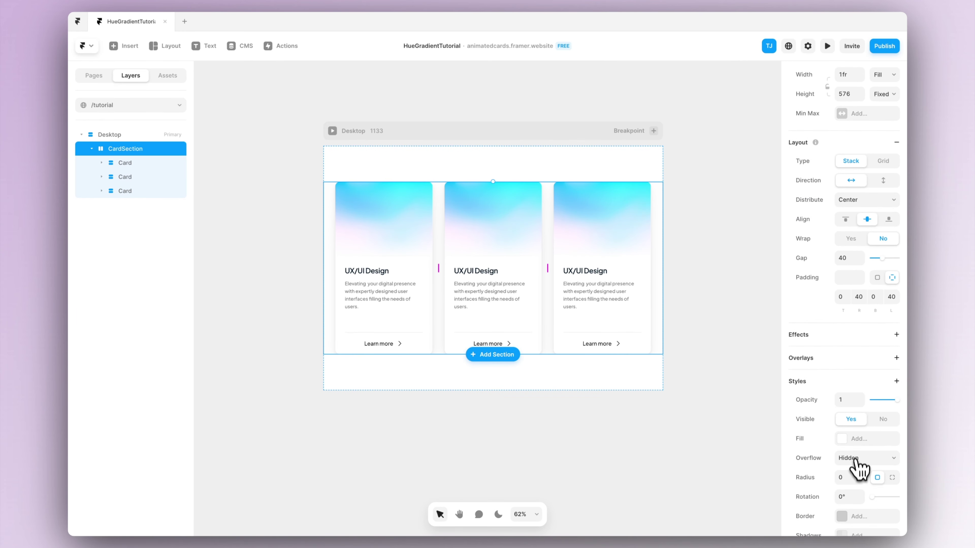
left_click(858, 461)
left_click(666, 445)
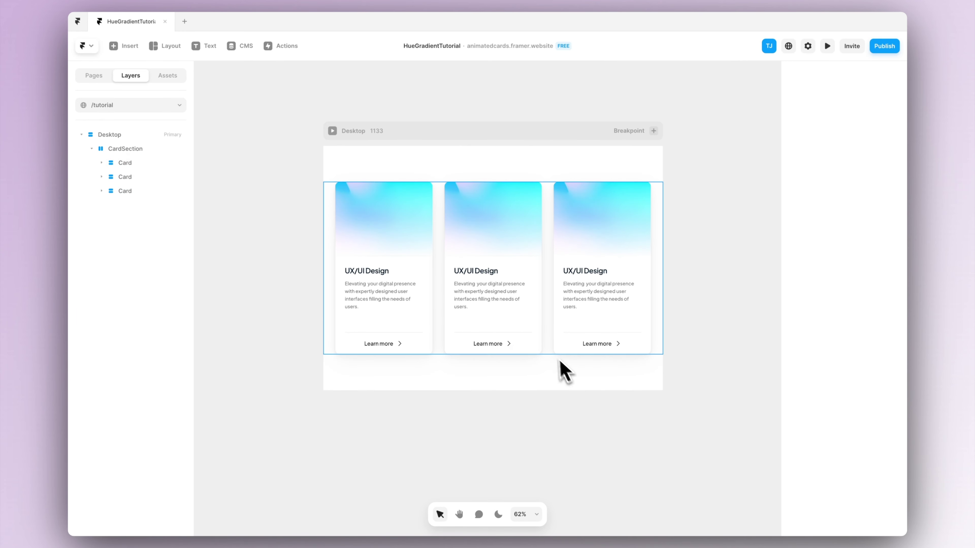
left_click(539, 130)
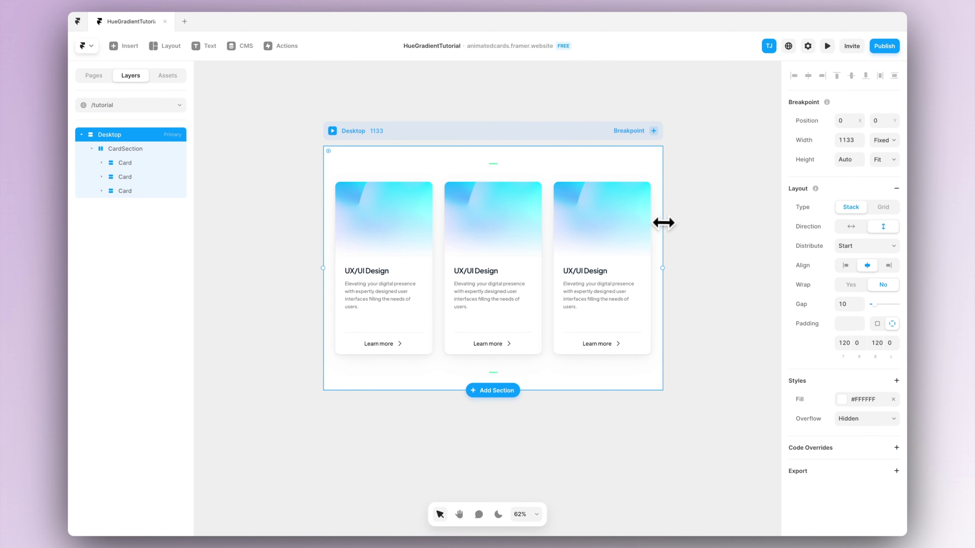
mouse_move(664, 222)
left_mouse_down()
mouse_move(757, 220)
mouse_move(449, 218)
mouse_move(770, 218)
mouse_move(498, 220)
mouse_move(661, 220)
left_mouse_up()
Recolour the middle card's ShaderGradient colours to yellow and orange
left_click(592, 407)
left_click(491, 215, "super")
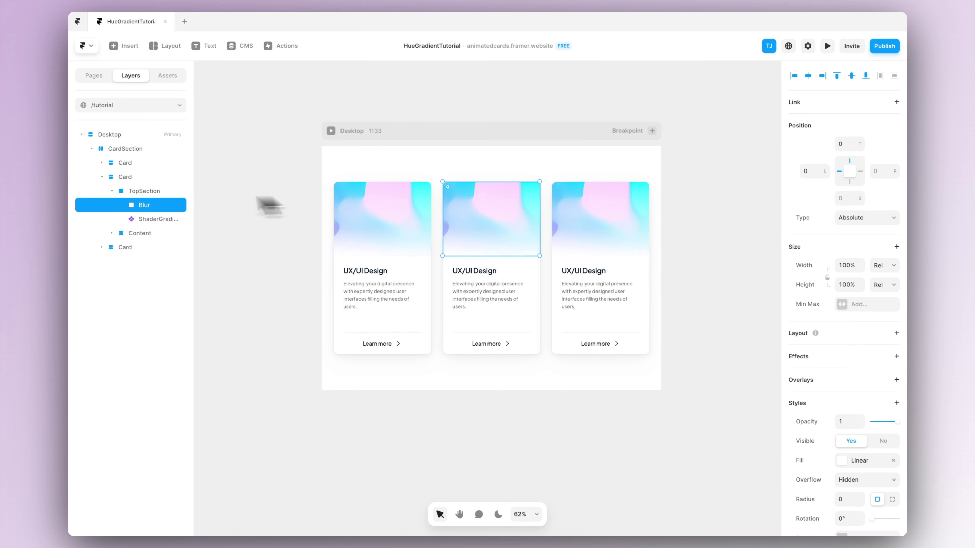
left_click(147, 219)
scroll(877, 388, "down", 4)
left_click(867, 334)
left_click(866, 320)
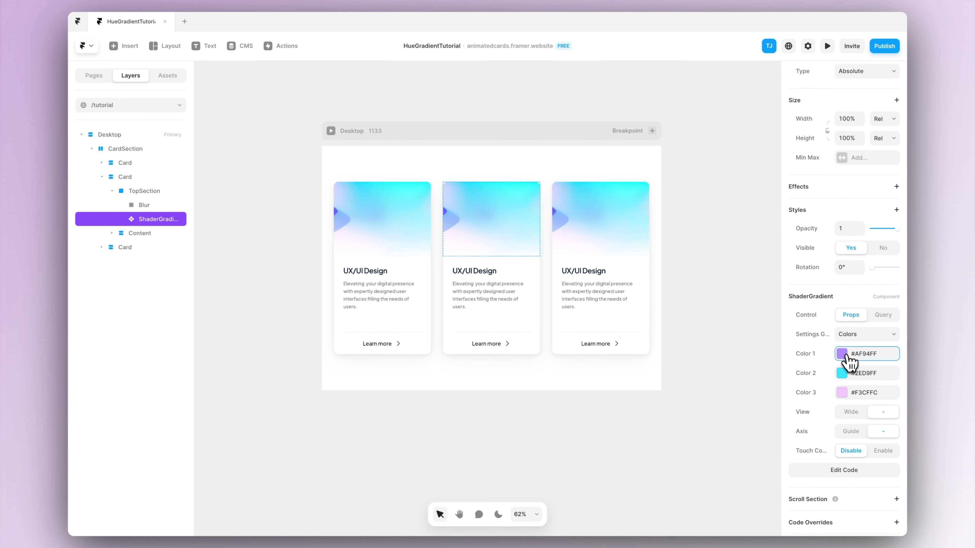
left_click(848, 357)
left_click_drag(701, 436, 665, 436)
left_click(842, 373)
left_click(842, 393)
Shift the third card's ShaderGradient colours 1 and 2 to green
left_click(601, 219)
key("Tab")
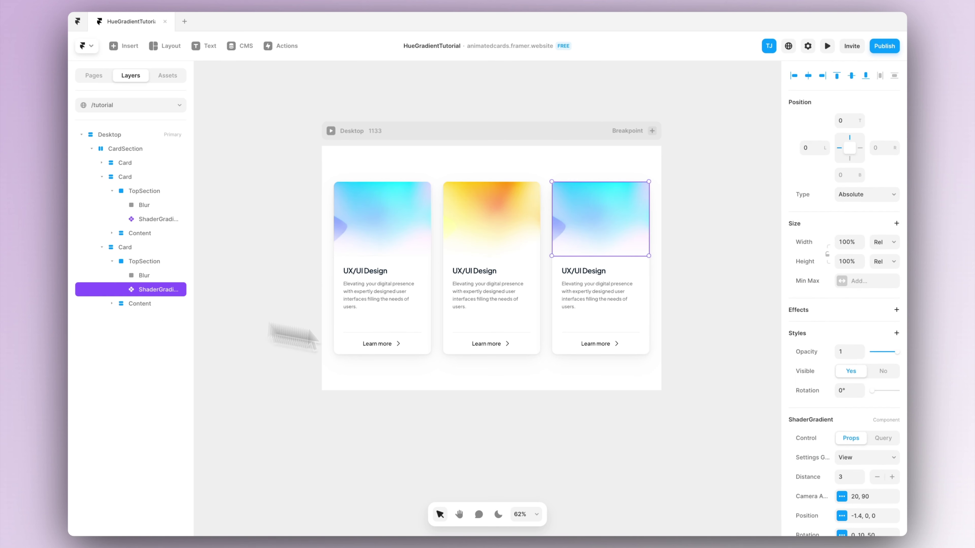
left_click(879, 334)
left_click(864, 312)
left_click(841, 353)
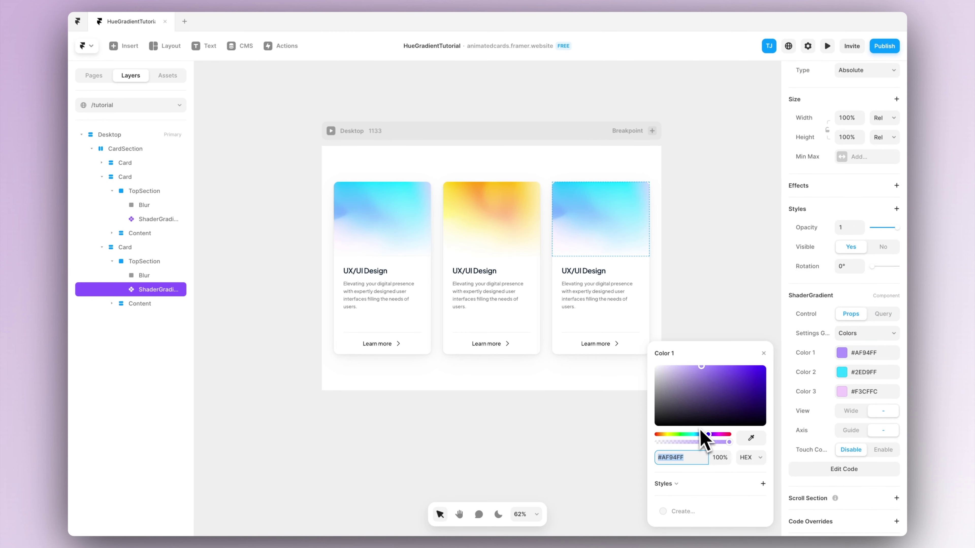
mouse_move(701, 435)
left_mouse_down()
mouse_move(684, 434)
mouse_move(723, 436)
mouse_move(689, 436)
left_mouse_up()
left_click(841, 373)
Stretch the Desktop frame much wider to test the cards, then undo back to 1133
left_click(734, 284)
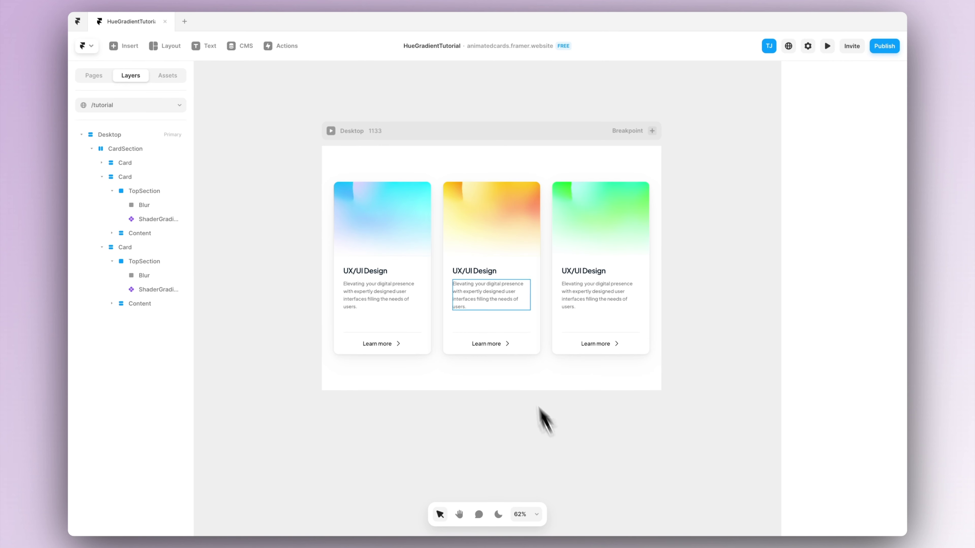
left_click(503, 131)
left_click_drag(661, 194, 905, 187)
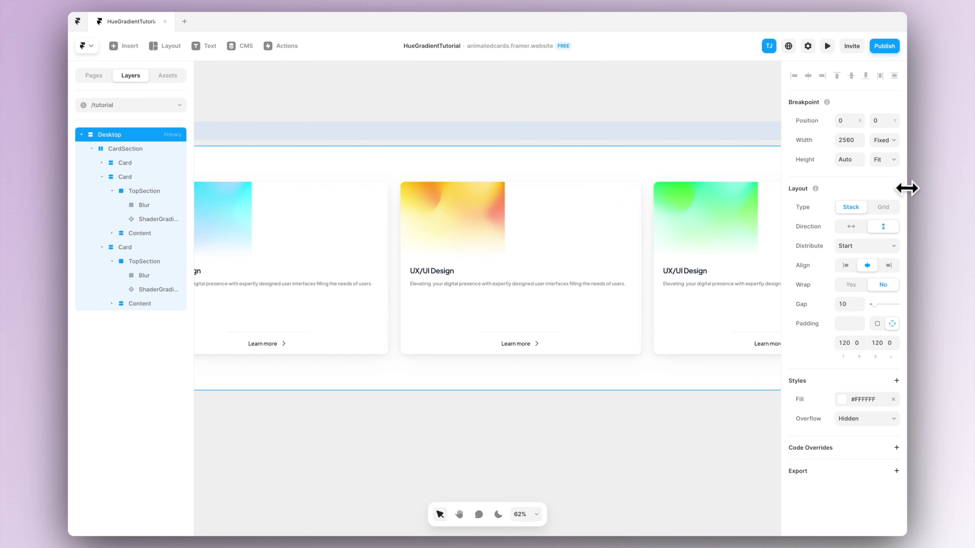
scroll(558, 433, "down", 5)
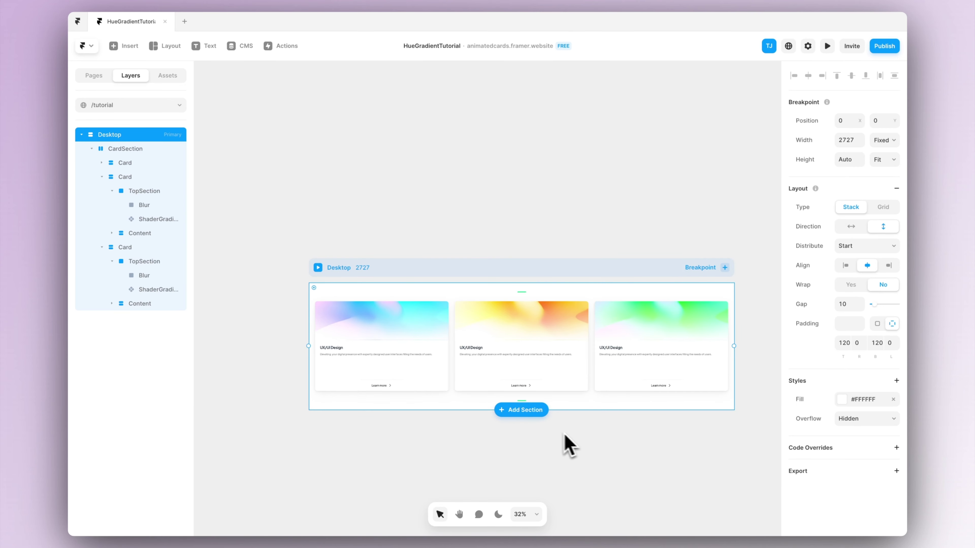
key("ctrl+z")
Give CardSection a fixed Max Width of 1133
left_click(129, 149)
scroll(879, 161, "up", 3)
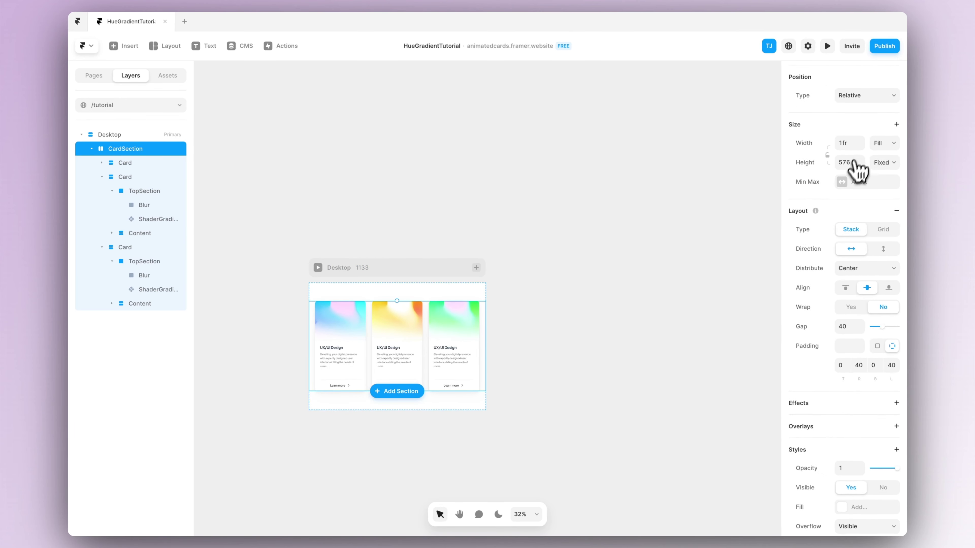
left_click(844, 183)
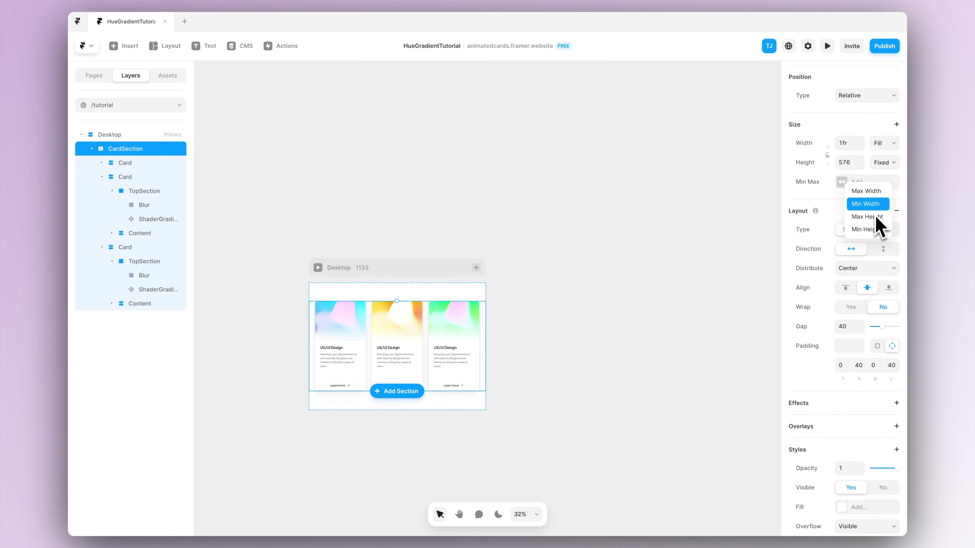
left_click(875, 194)
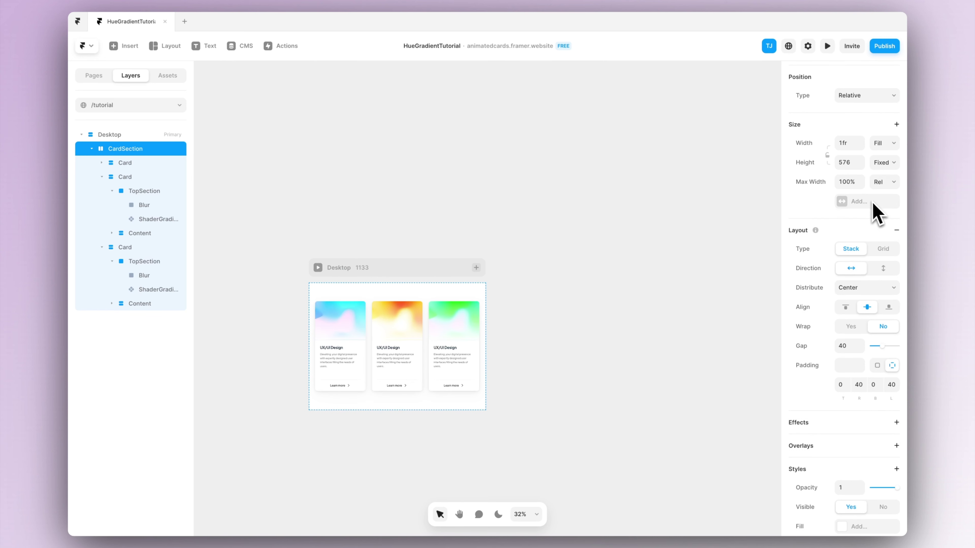
left_click(881, 192)
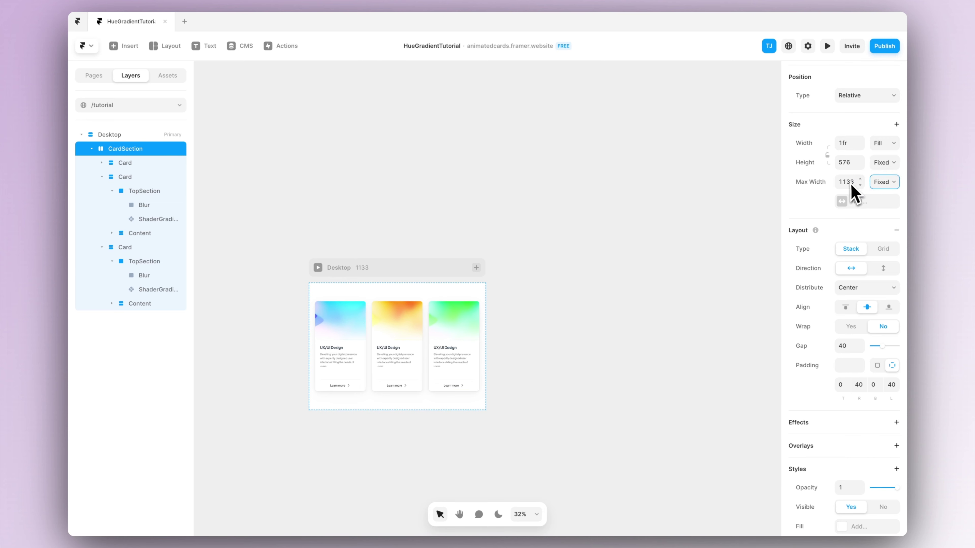
Resize the Desktop frame to test the capped cards, then set its breakpoint width to 1200
type("1200")
left_click(619, 269)
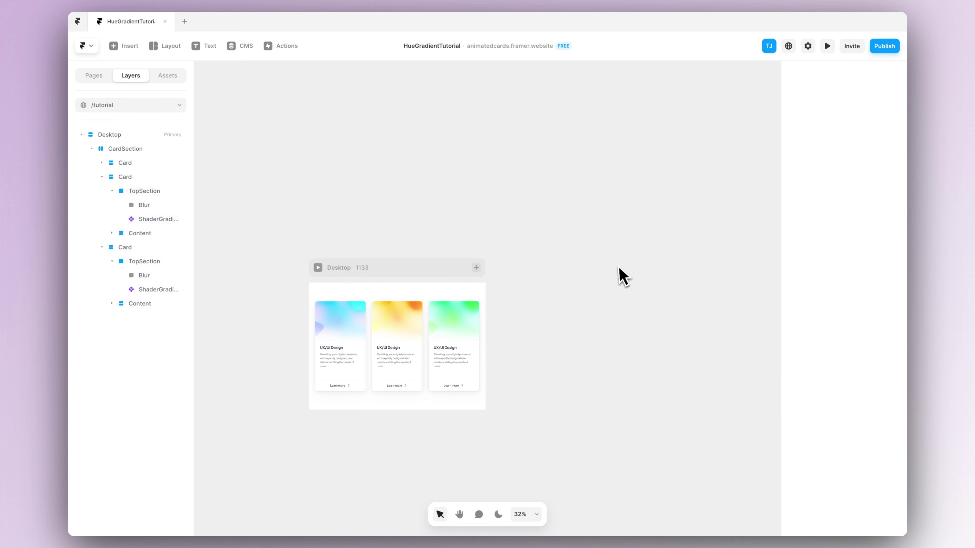
left_click(463, 273)
left_click_drag(485, 299, 595, 337)
scroll(422, 346, "up", 3)
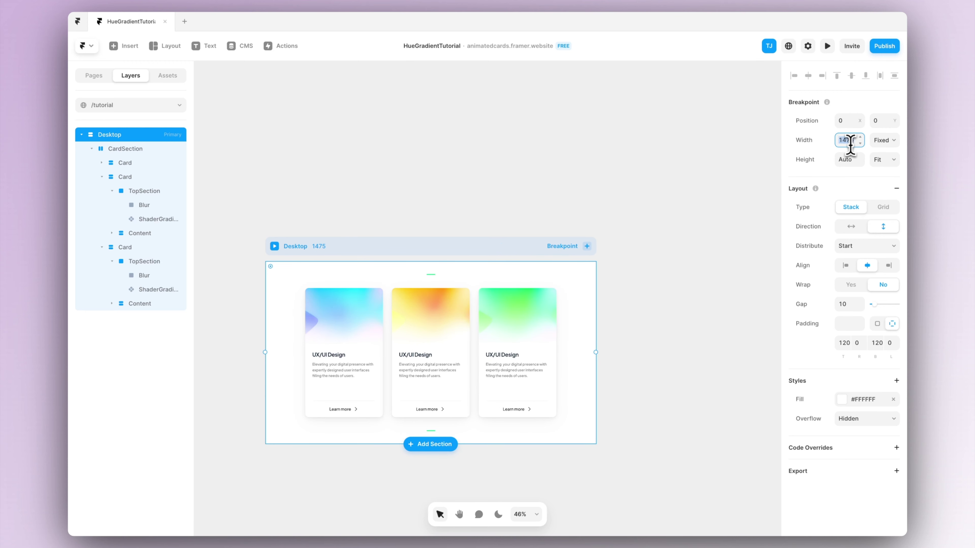
key("Return")
left_click(322, 209)
scroll(396, 261, "left", 5)
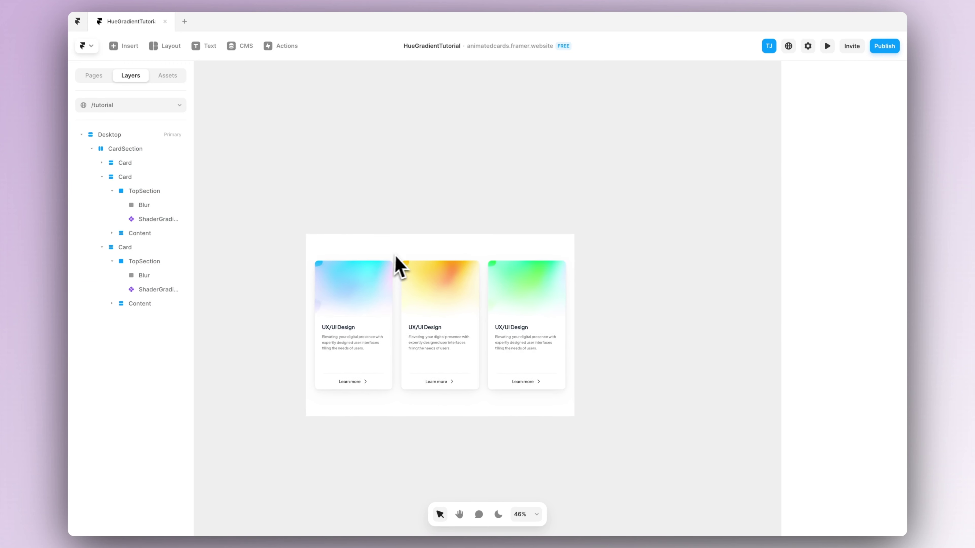
scroll(405, 265, "up", 3)
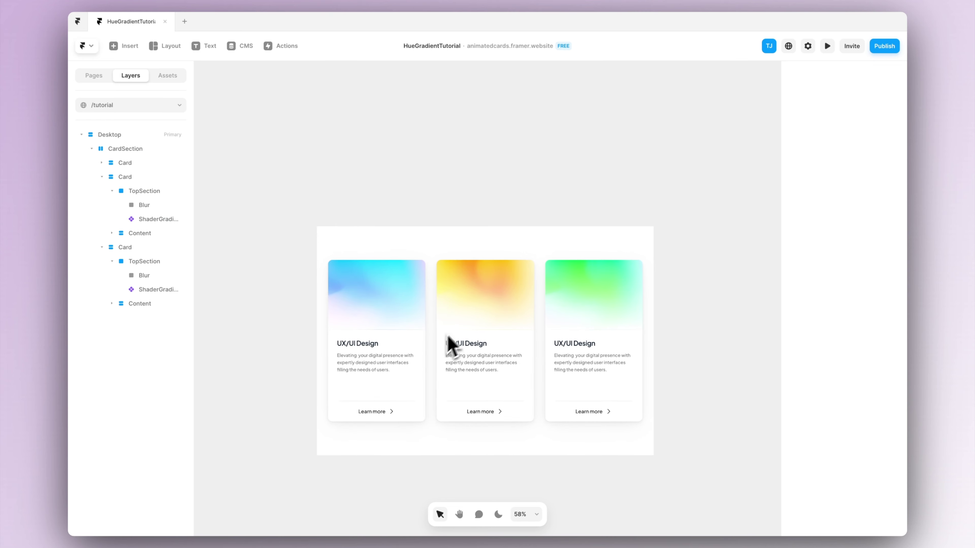
left_click(644, 211)
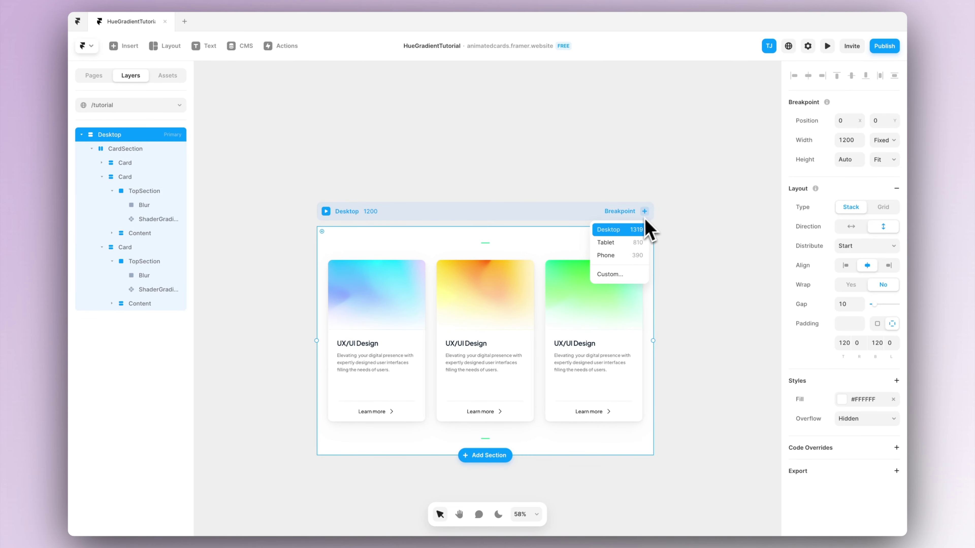
Add a 390 px Phone breakpoint beside Desktop
left_click(612, 255)
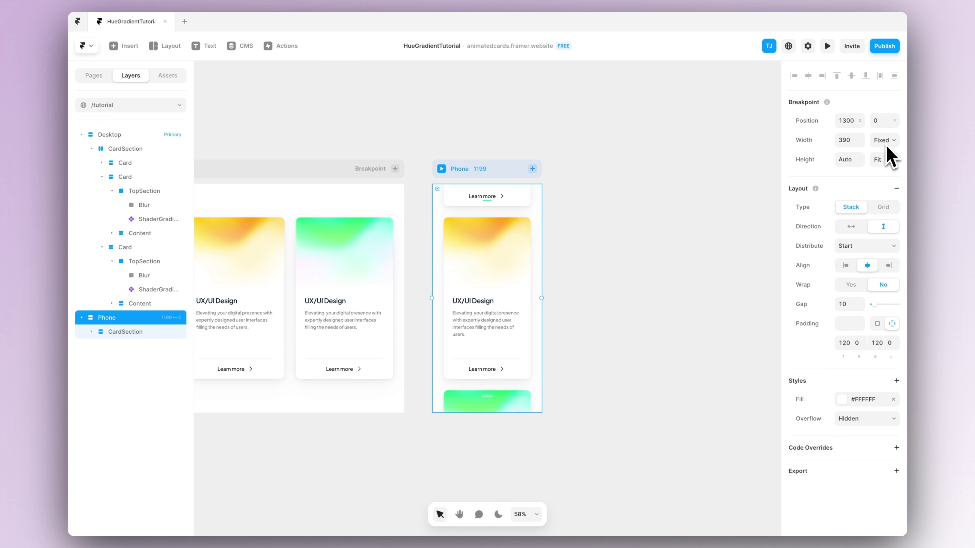
left_click(890, 160)
left_click(887, 169)
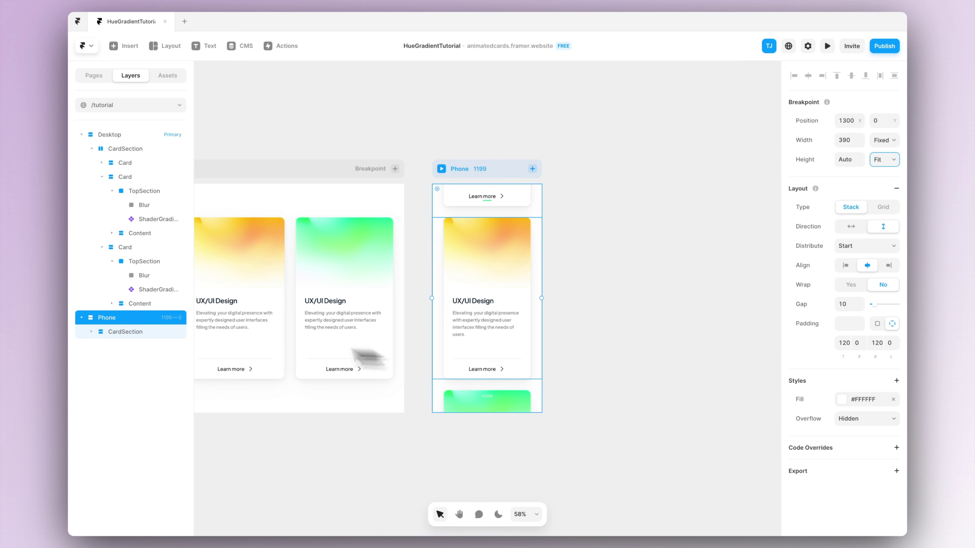
Set the Phone CardSection height to Fit Content and preview the Phone breakpoint
left_click(150, 331)
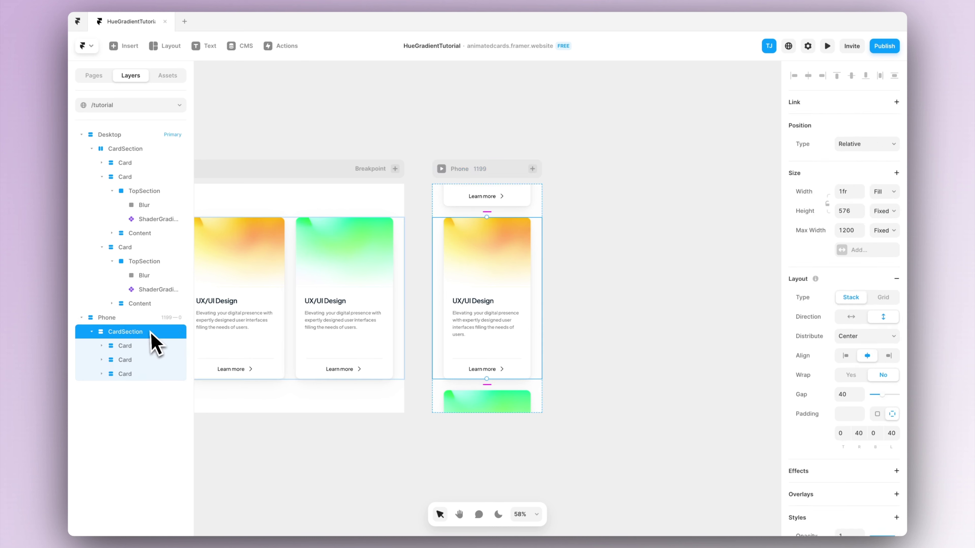
left_click(890, 222)
left_click(879, 242)
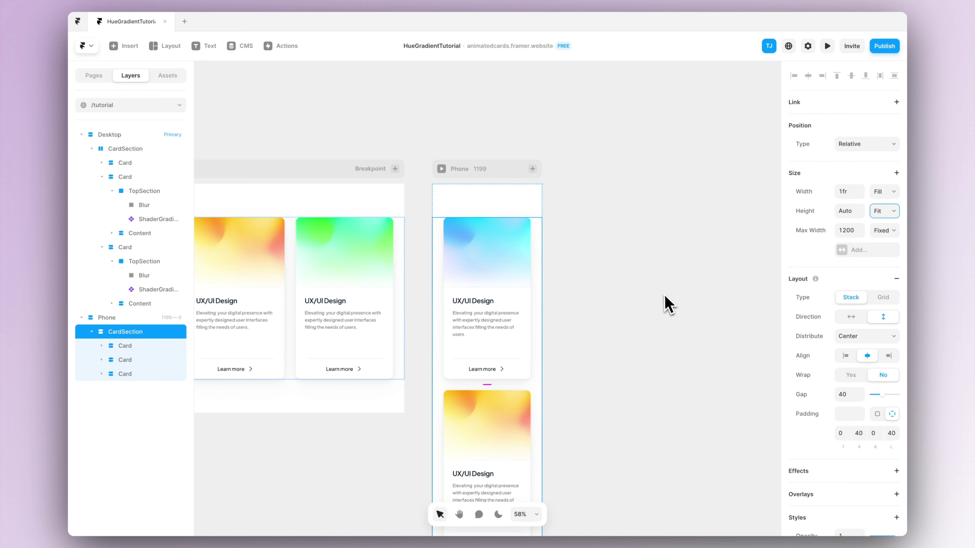
left_click(660, 301)
scroll(660, 301, "left", 4)
scroll(660, 302, "down", 2)
left_click(517, 140)
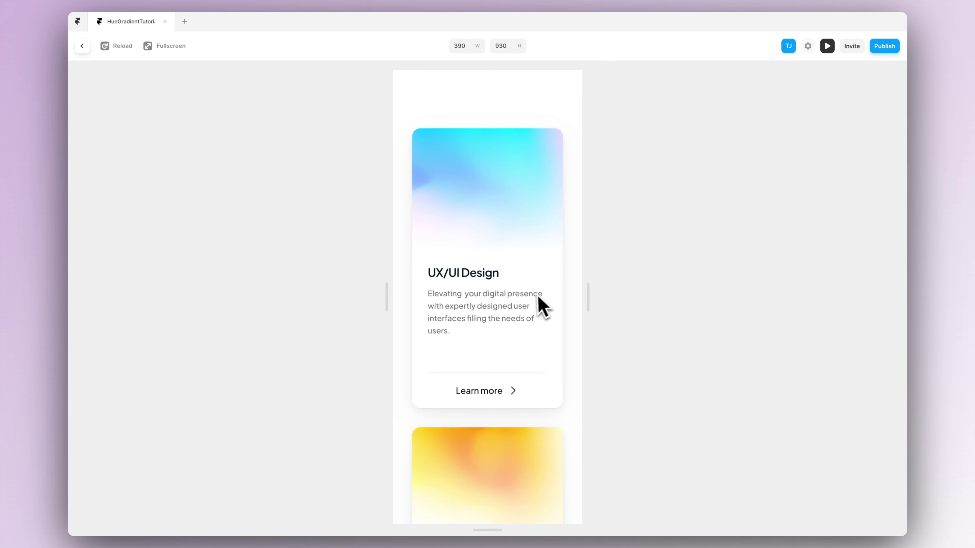
Scroll the stacked phone preview, then widen it until the three cards sit side by side
scroll(485, 318, "down", 15)
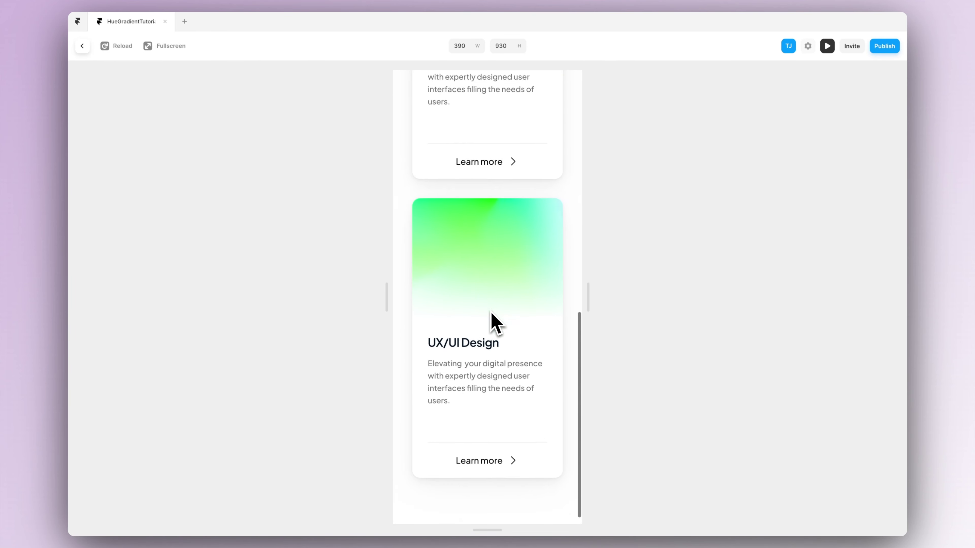
scroll(501, 266, "up", 18)
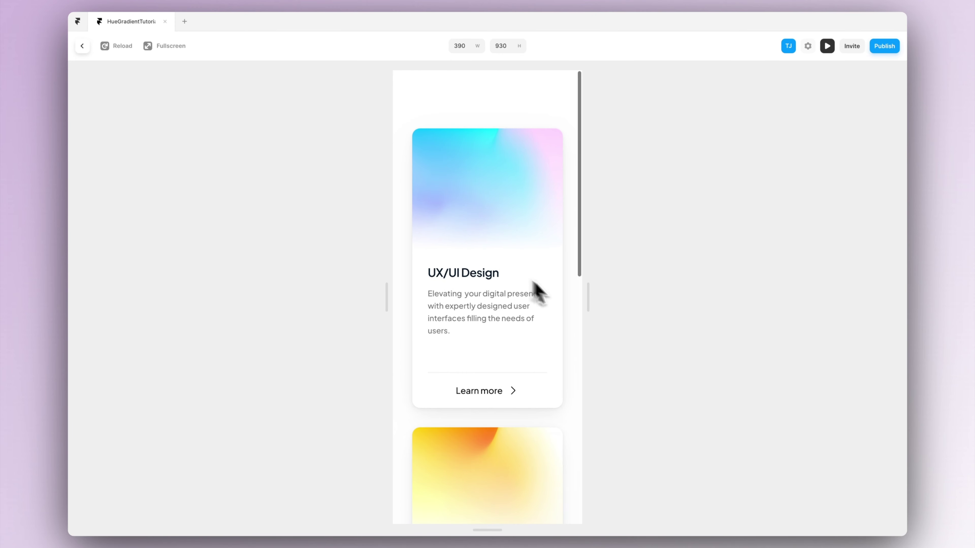
left_click_drag(590, 301, 908, 270)
Leave the preview and collapse the second and third Desktop Card layers in the Layers panel
left_click(82, 46)
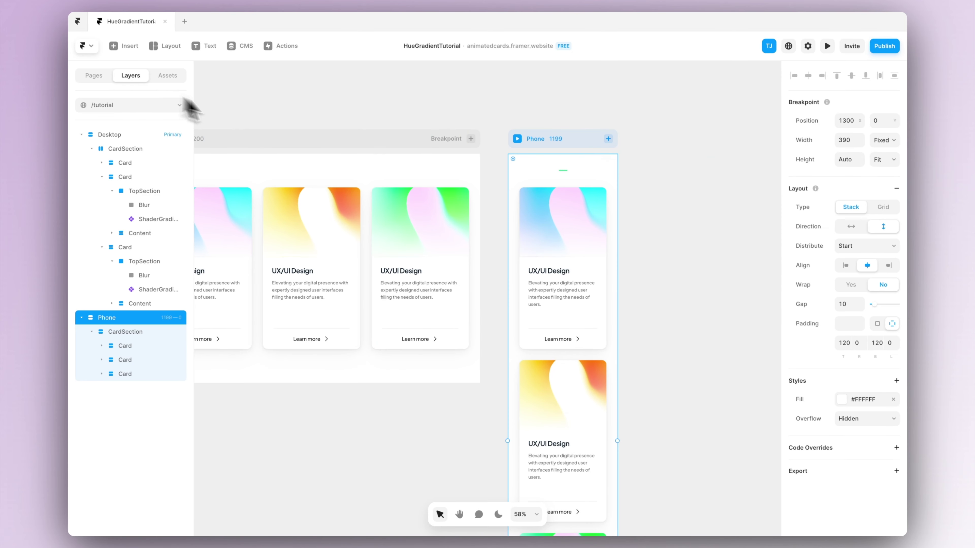
left_click(300, 120)
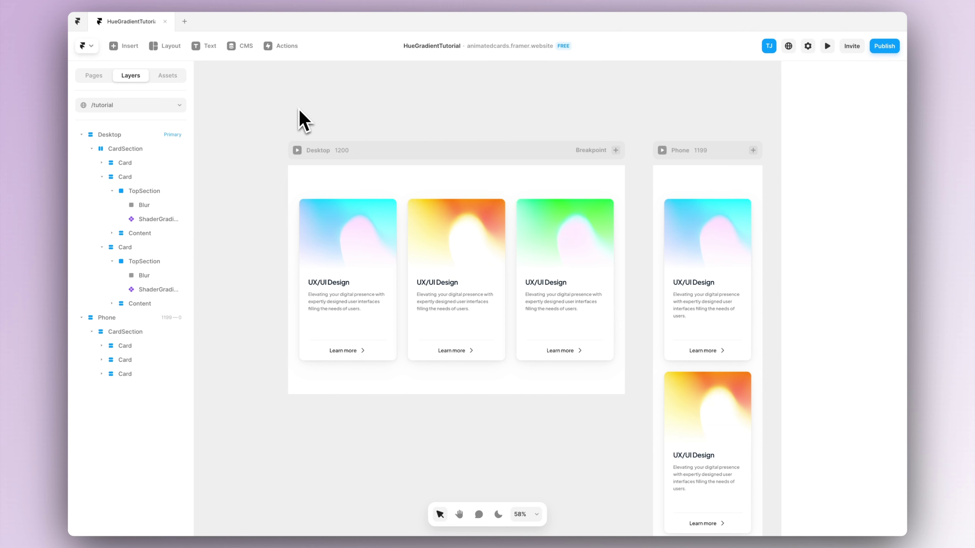
left_click(102, 176)
left_click(102, 191)
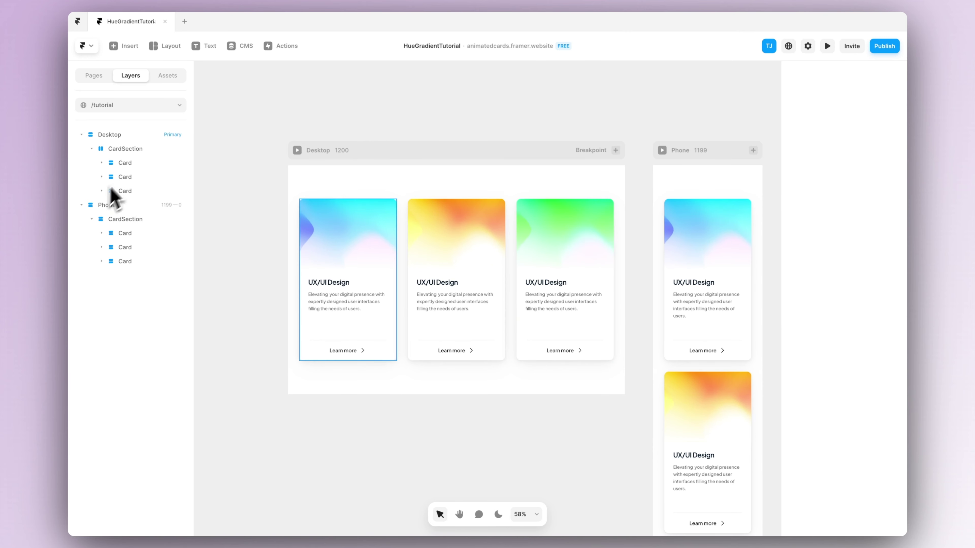
Preview the Desktop layout's animated gradient cards, then return to the editor
left_click(124, 163)
left_click(196, 177)
left_click(298, 150)
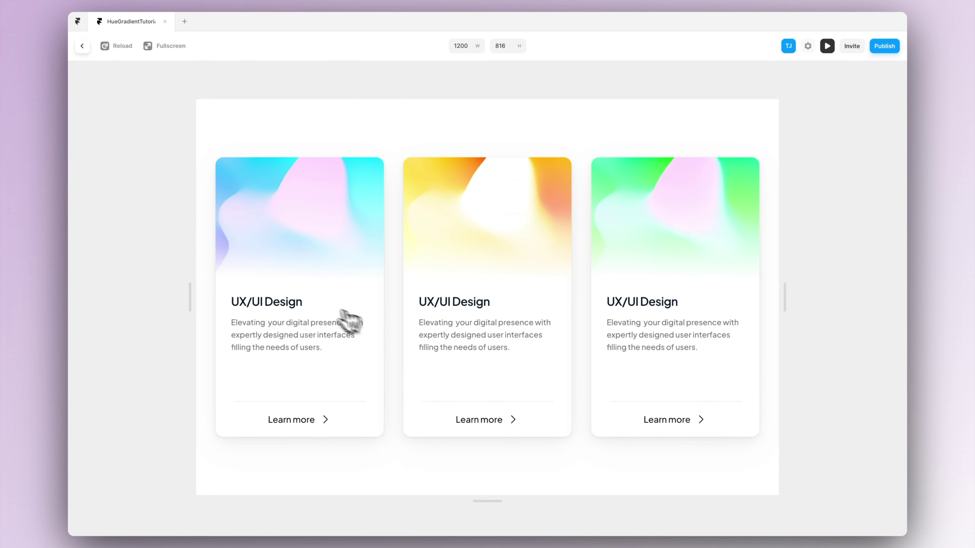
left_click(82, 45)
Give all three Desktop cards a Hover effect with Scale 1.05, then preview it
left_click(127, 162)
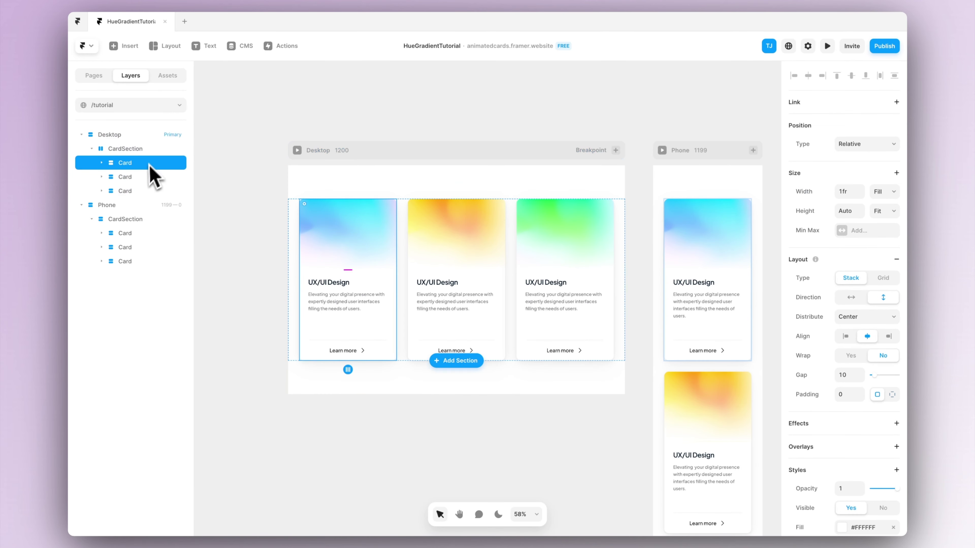
scroll(829, 351, "down", 4)
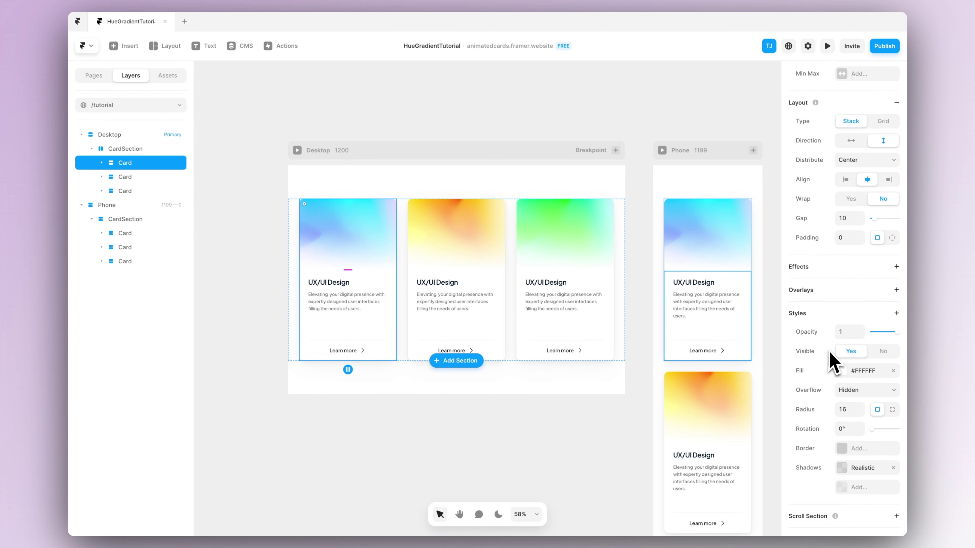
left_click(148, 191, "shift")
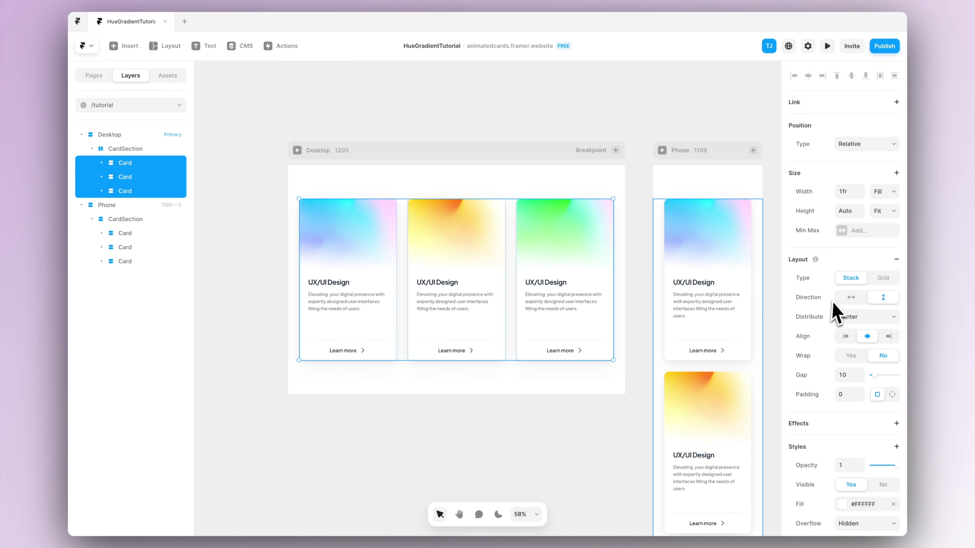
scroll(834, 304, "down", 2)
left_click(896, 339)
left_click(864, 367)
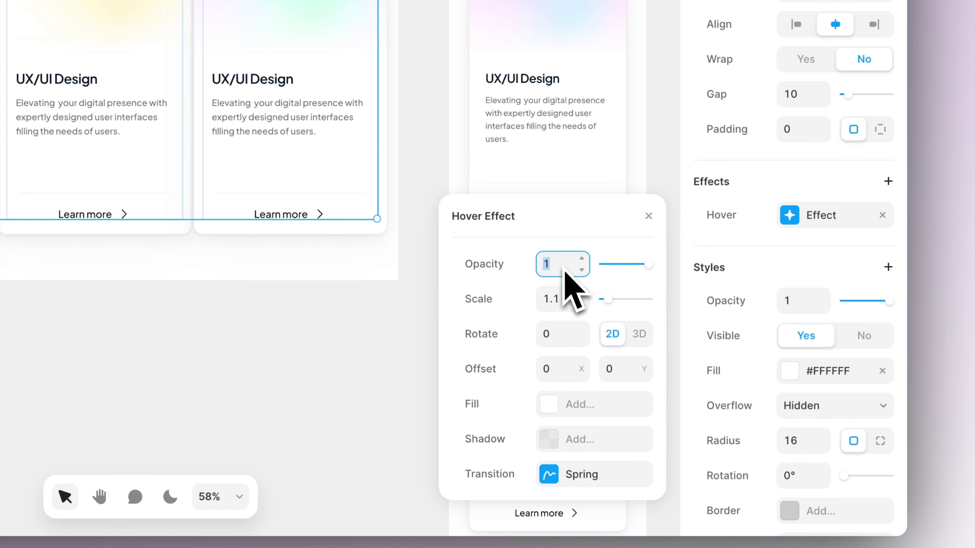
left_click(568, 304)
type("1.05")
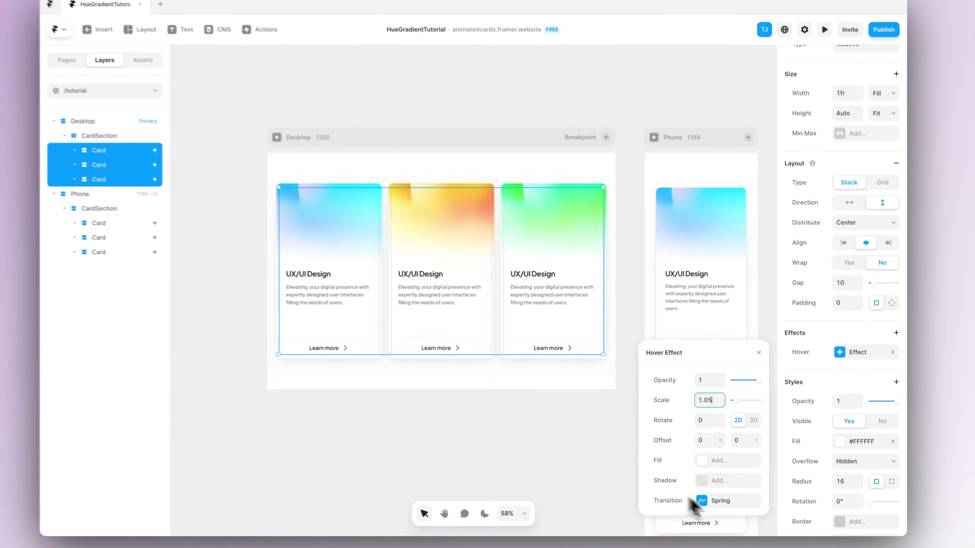
key("Escape")
left_click(294, 149)
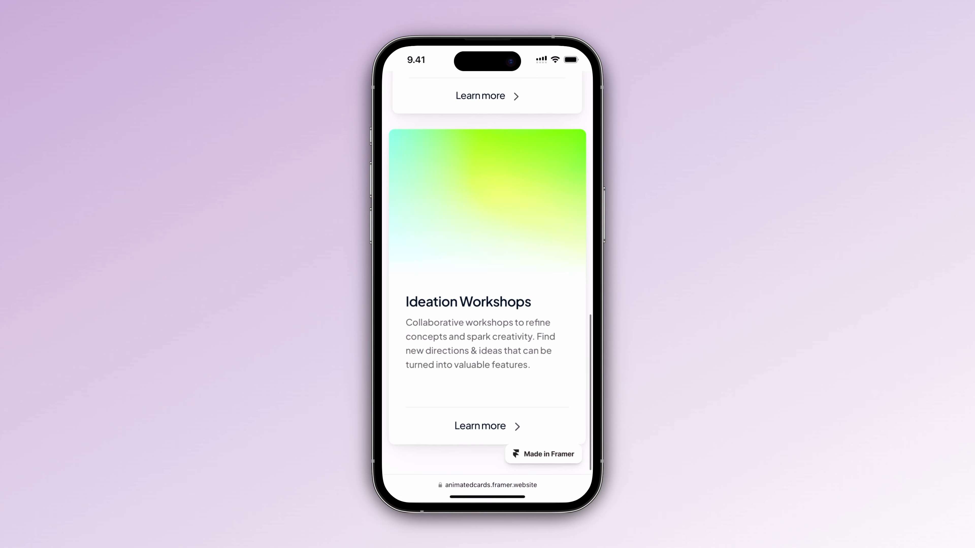
Scroll the phone page up to show the My Services heading and UX/UI Design card
scroll(487, 269, "up", 15)
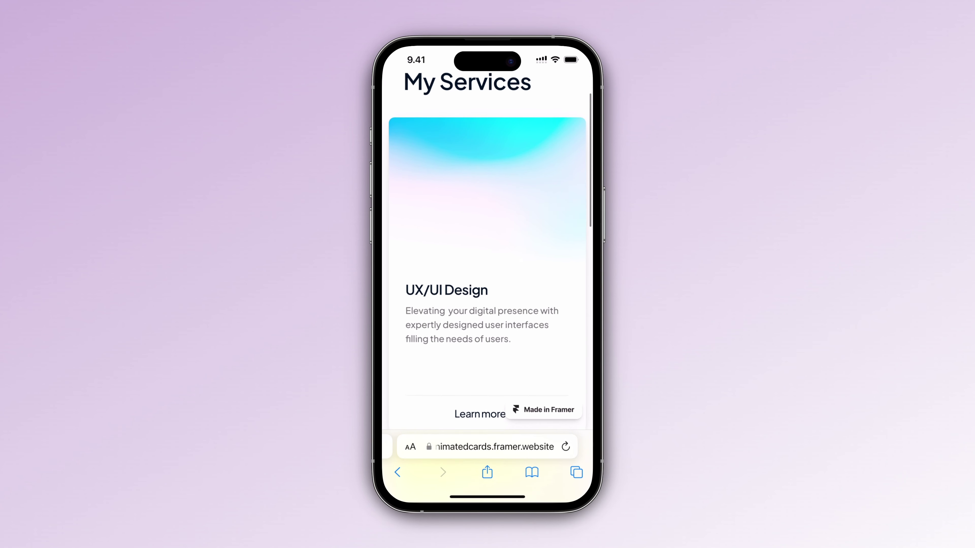